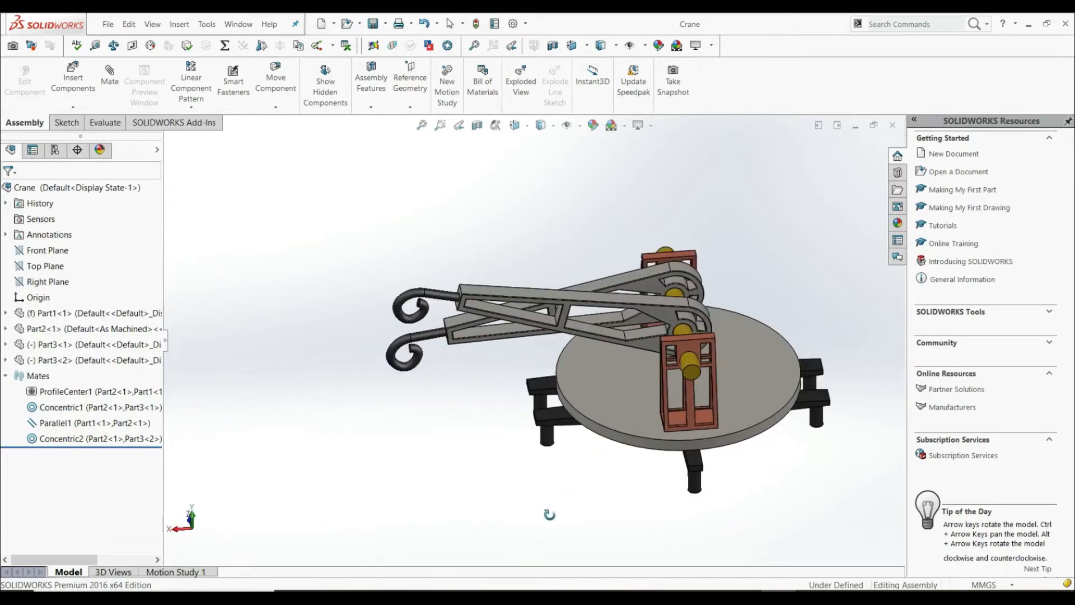
- Swing the near crane arm up and down about its shaft to test its free motion through the turntable
{"action": "left_click_drag", "start_coordinate": [495, 292], "coordinate": [534, 225]}
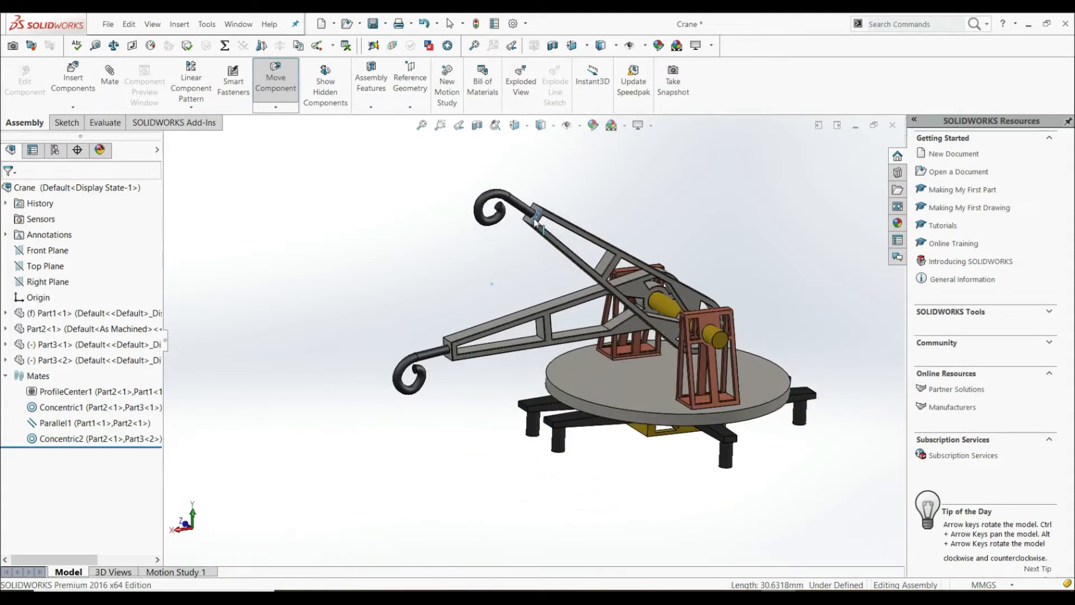
{"action": "key", "text": "Escape"}
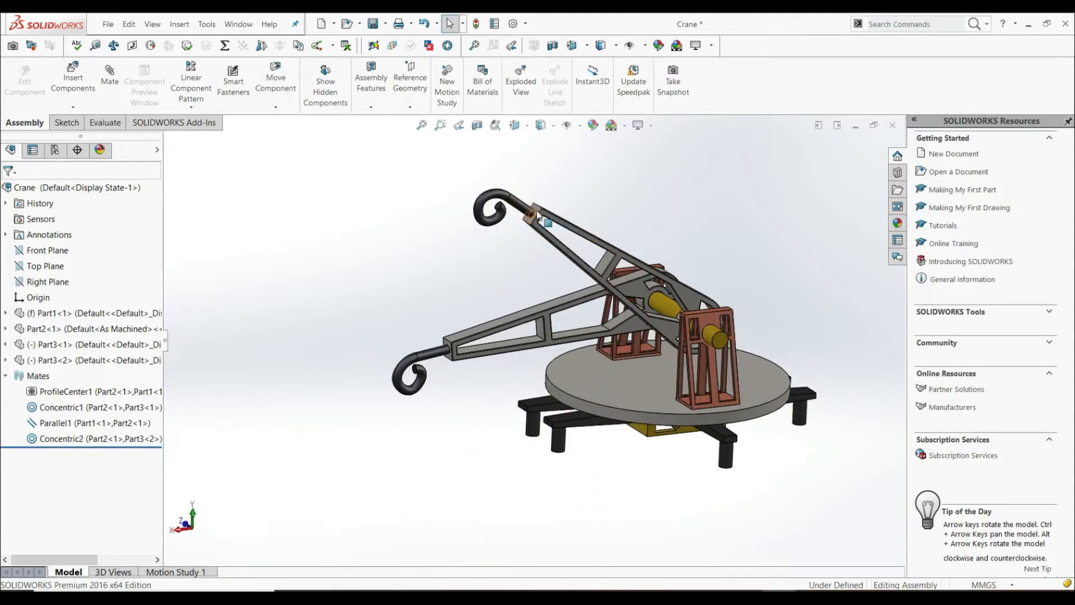
{"action": "left_click_drag", "start_coordinate": [536, 215], "coordinate": [558, 414]}
{"action": "middle_click_drag", "start_coordinate": [559, 415], "coordinate": [575, 396]}
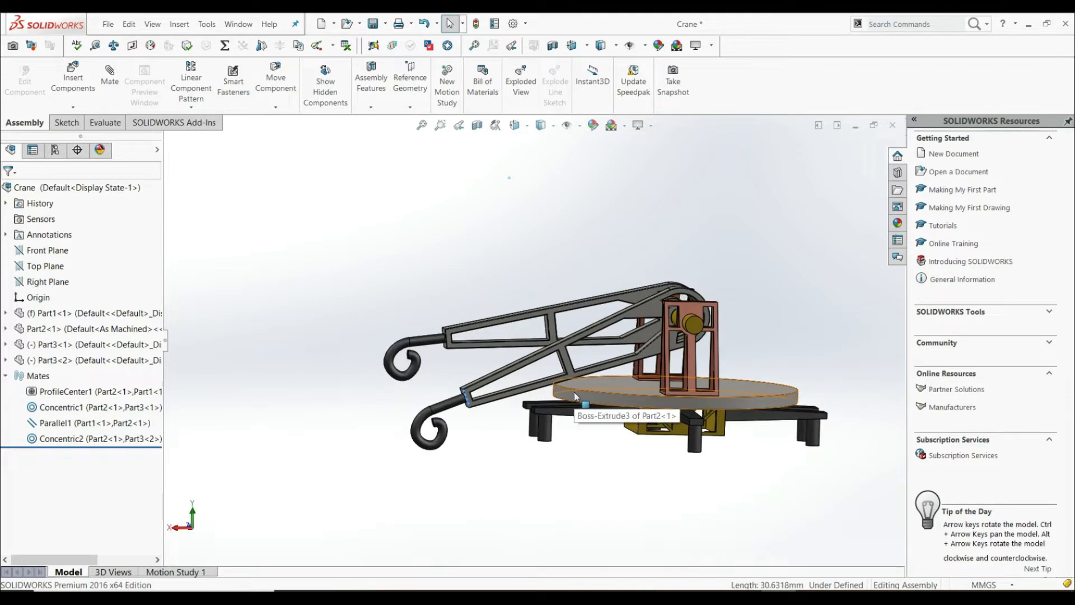
{"action": "scroll", "coordinate": [571, 396], "scroll_direction": "down", "scroll_amount": 3}
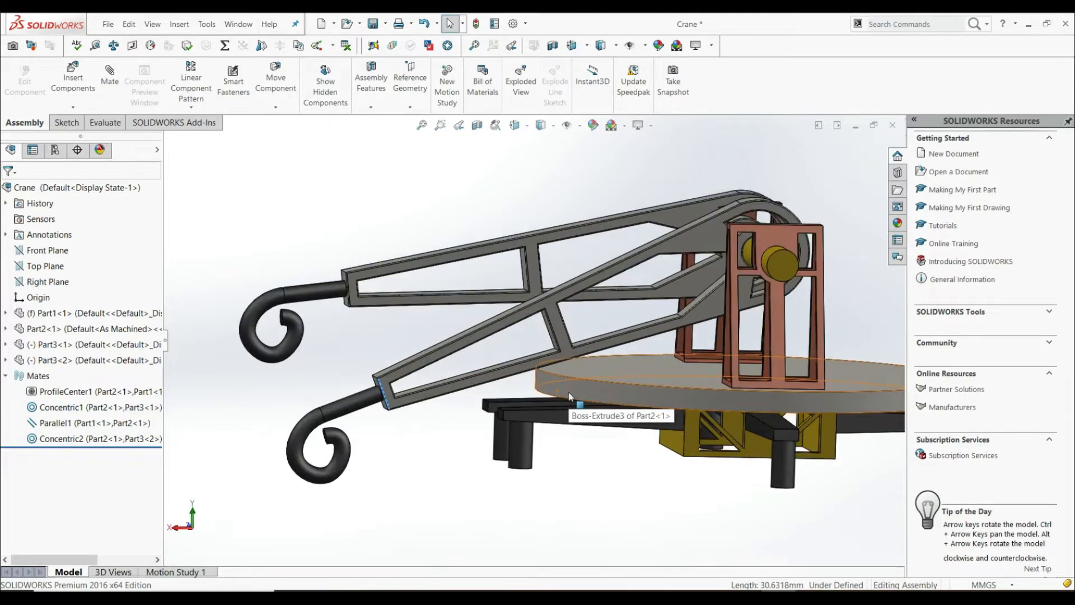
{"action": "scroll", "coordinate": [572, 399], "scroll_direction": "up", "scroll_amount": 3}
{"action": "middle_click_drag", "start_coordinate": [571, 399], "coordinate": [528, 462]}
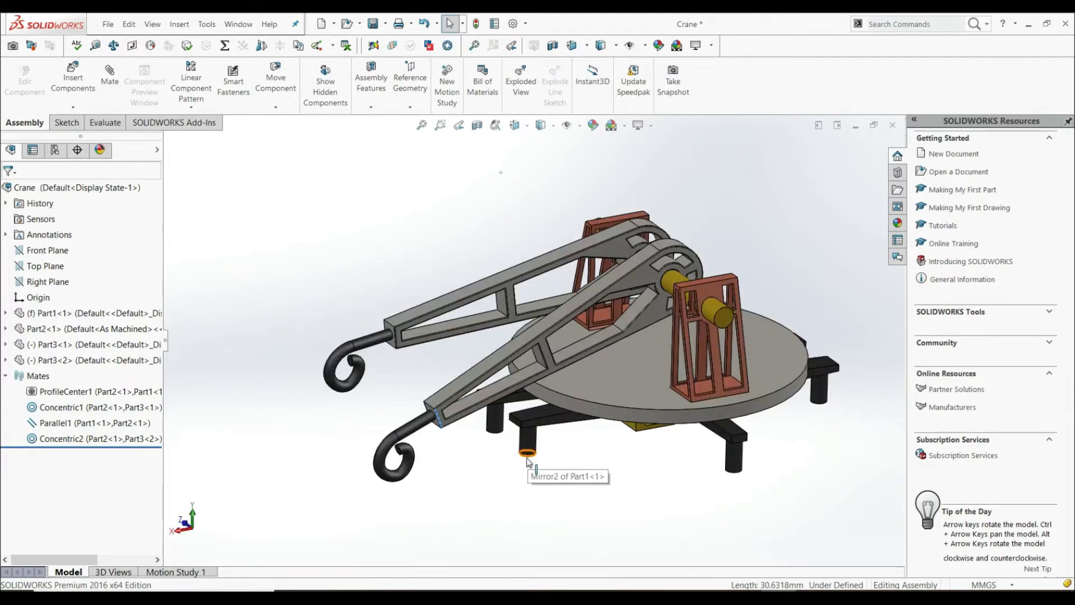
{"action": "left_click_drag", "start_coordinate": [465, 417], "coordinate": [471, 375]}
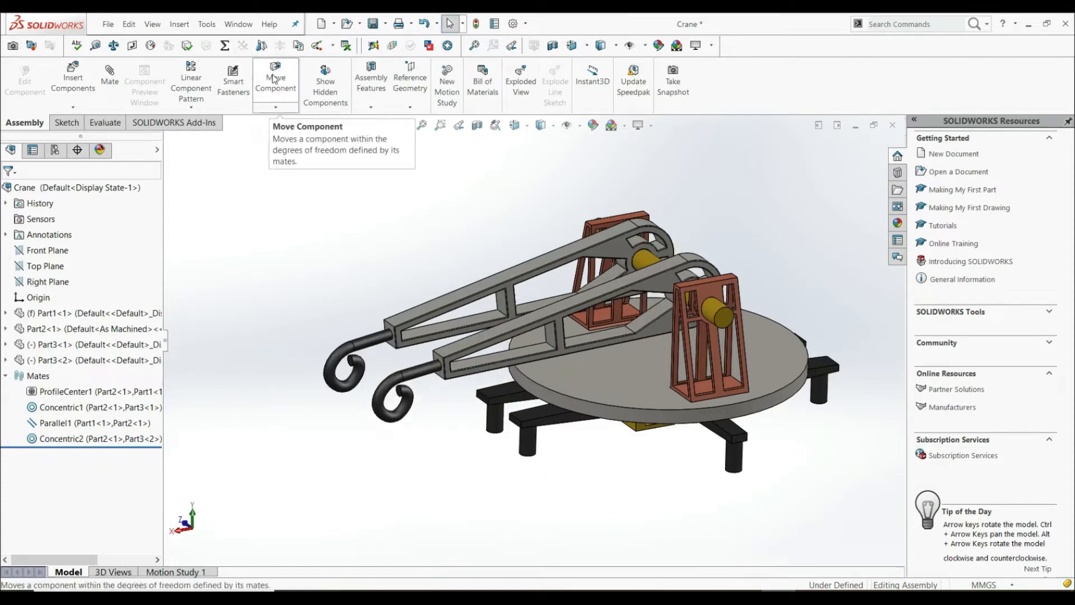
- Start Move Component with Collision Detection between all components and swing the near arm down into the turntable
{"action": "left_click", "coordinate": [274, 78]}
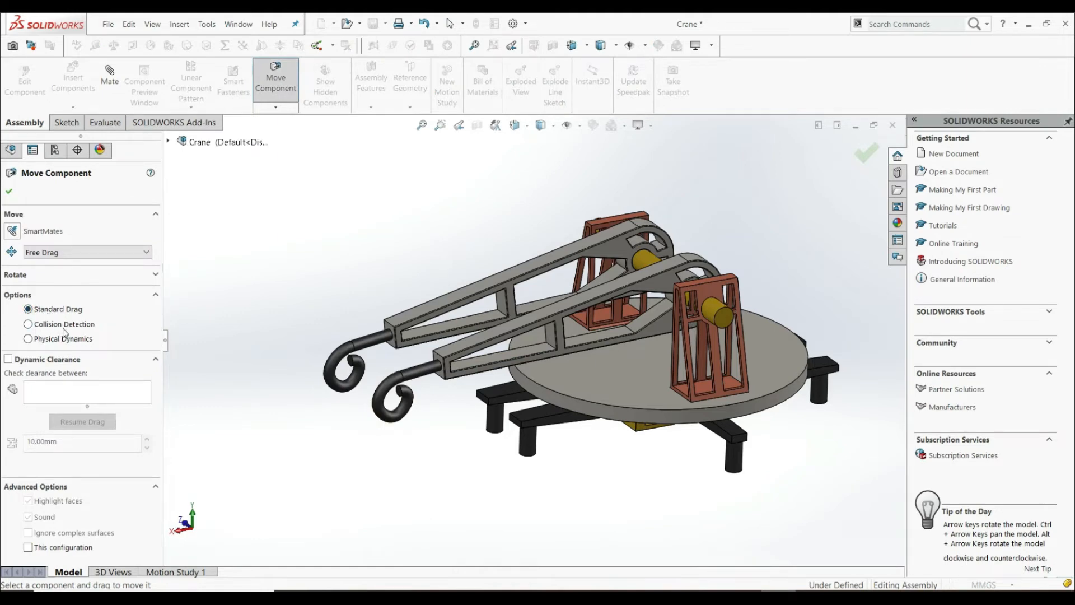
{"action": "left_click", "coordinate": [28, 325]}
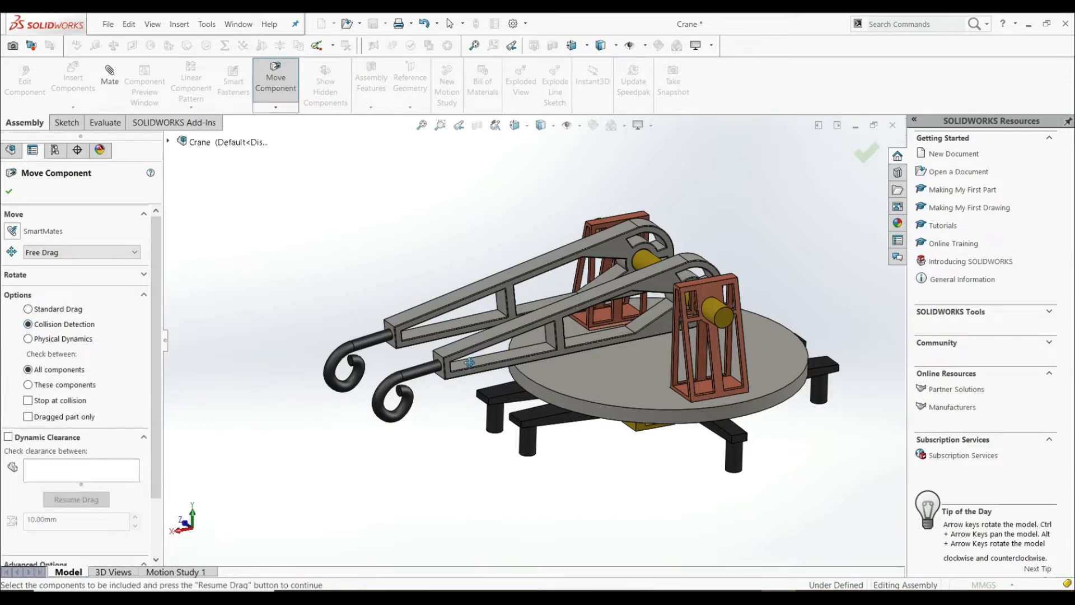
{"action": "left_click_drag", "start_coordinate": [470, 363], "coordinate": [493, 410]}
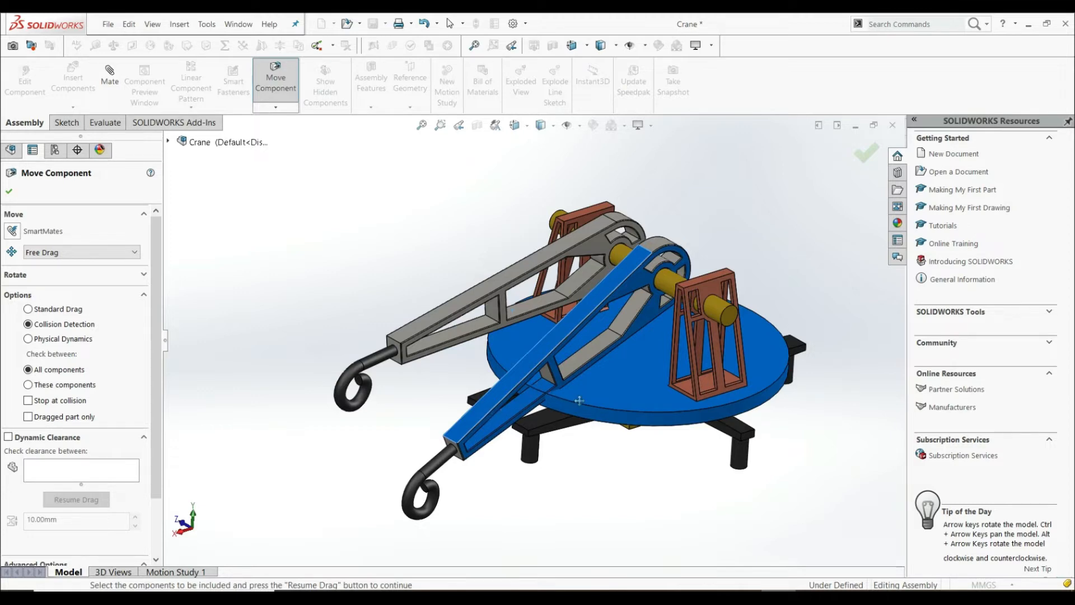
- Slide the near arm along the shaft into its support and into the far arm, and place it back between them
{"action": "left_click_drag", "start_coordinate": [479, 412], "coordinate": [513, 375]}
{"action": "scroll", "coordinate": [695, 294], "scroll_direction": "down", "scroll_amount": 2}
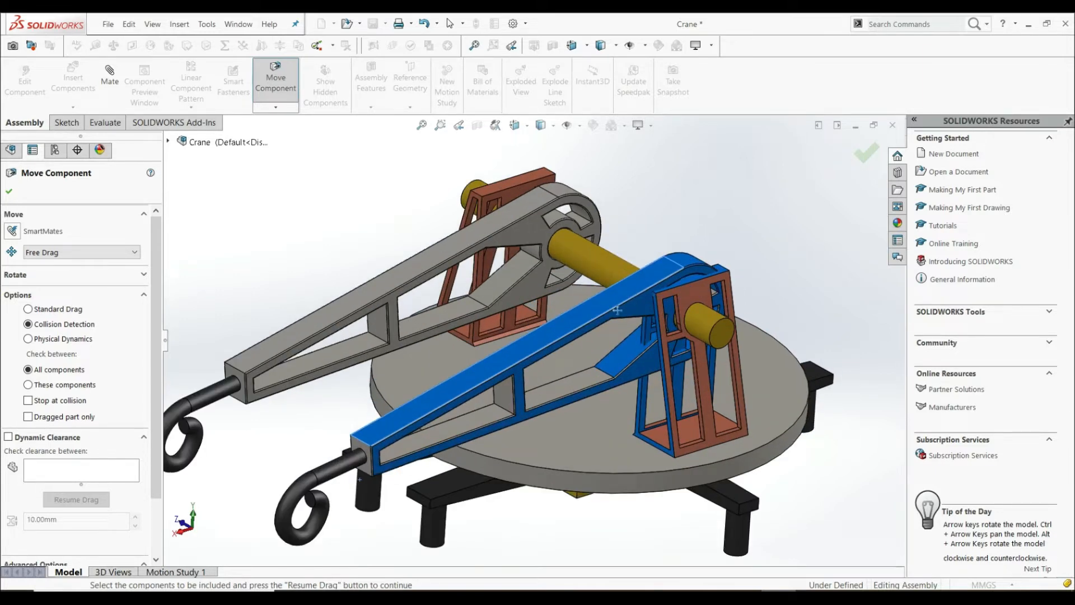
{"action": "left_click_drag", "start_coordinate": [603, 316], "coordinate": [489, 256]}
{"action": "middle_click_drag", "start_coordinate": [457, 367], "coordinate": [483, 224]}
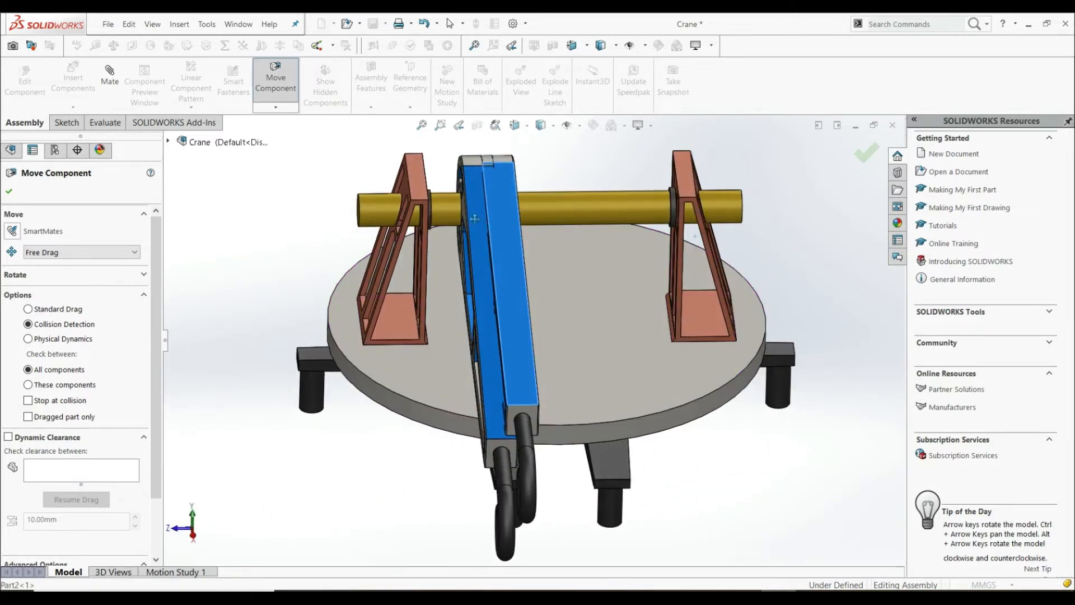
{"action": "middle_click_drag", "start_coordinate": [522, 322], "coordinate": [475, 295]}
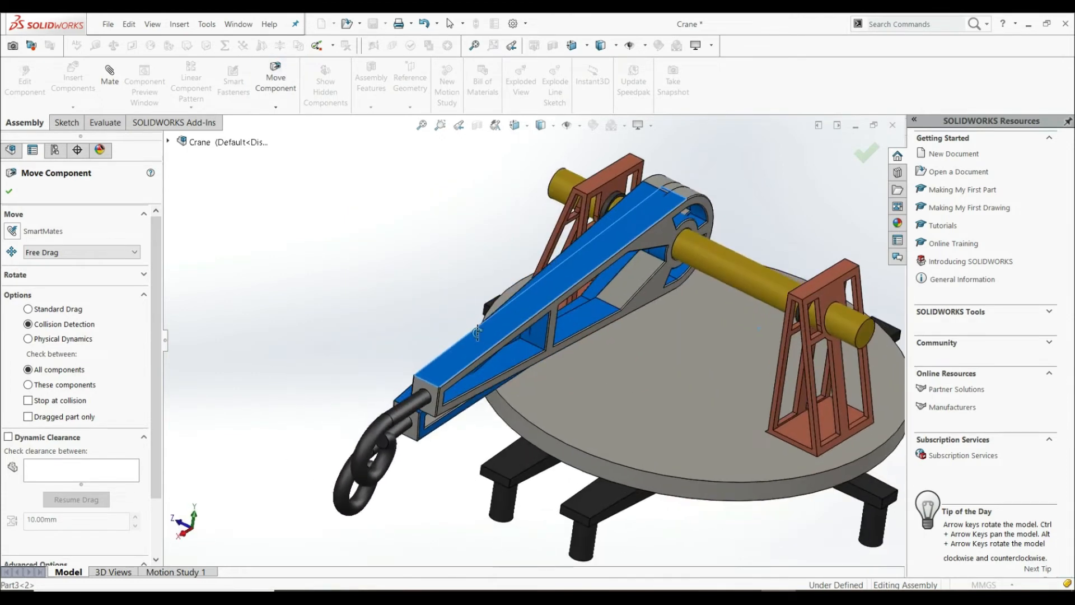
{"action": "scroll", "coordinate": [581, 332], "scroll_direction": "up", "scroll_amount": 3}
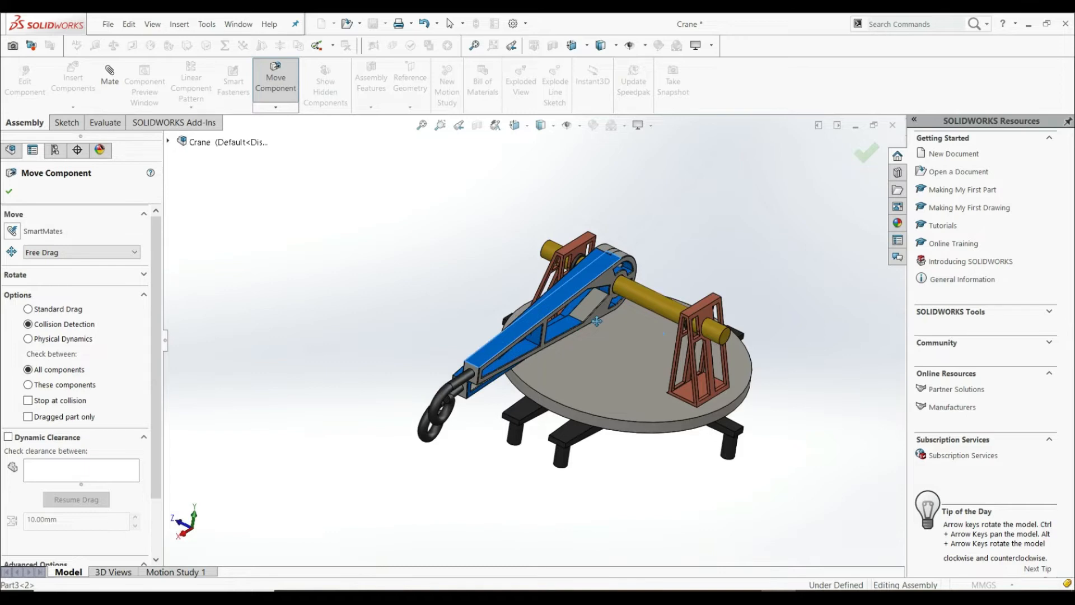
{"action": "left_click_drag", "start_coordinate": [593, 276], "coordinate": [627, 296]}
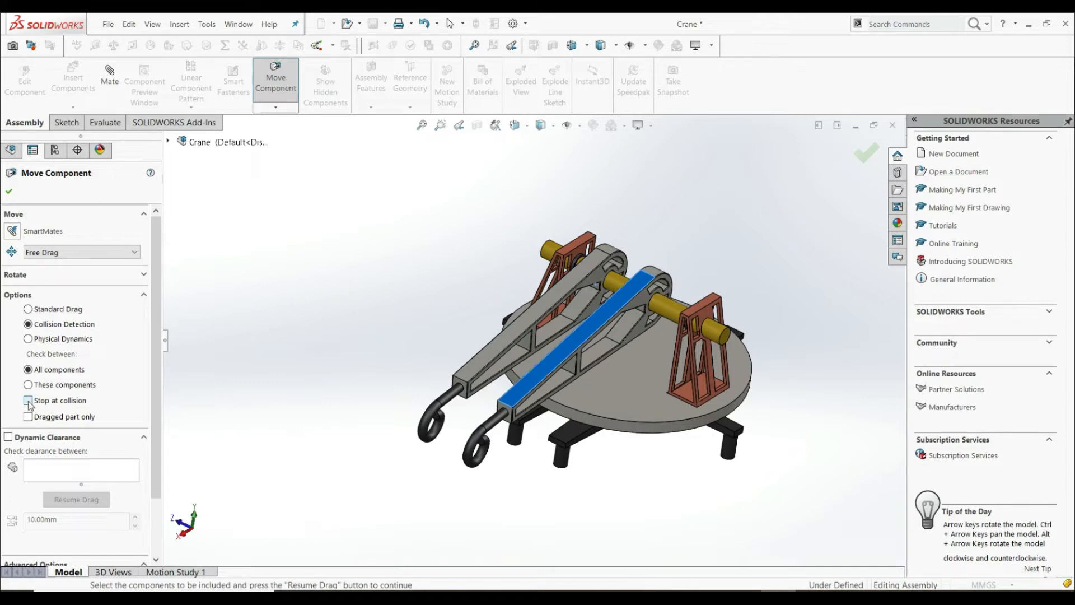
- Enable Stop at collision and move the arms against the turntable and the neighbouring parts to test the stop
{"action": "middle_click_drag", "start_coordinate": [488, 457], "coordinate": [461, 427]}
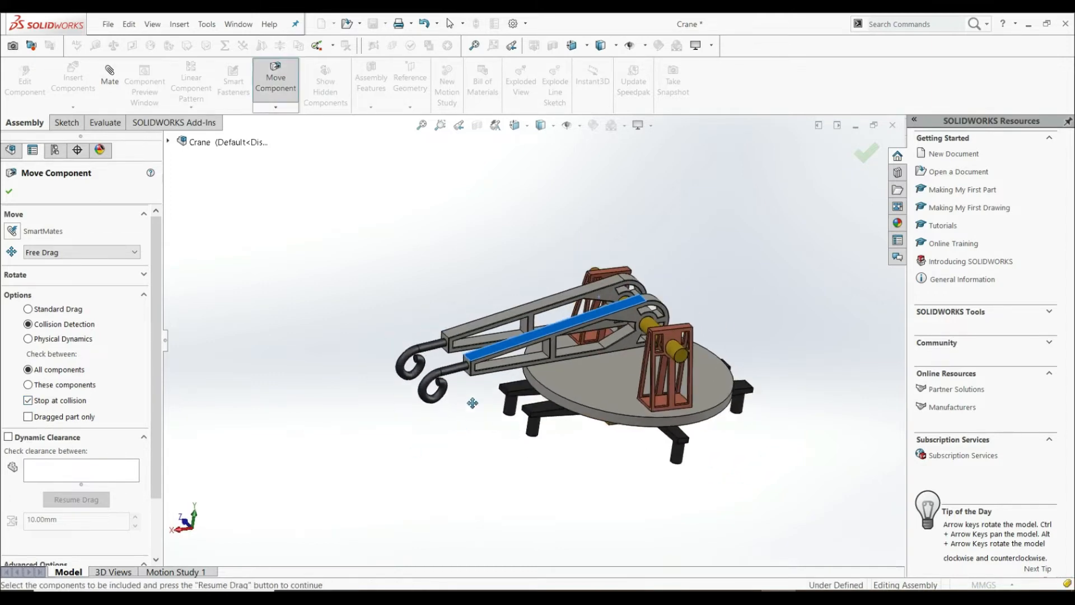
{"action": "left_click_drag", "start_coordinate": [488, 357], "coordinate": [536, 415]}
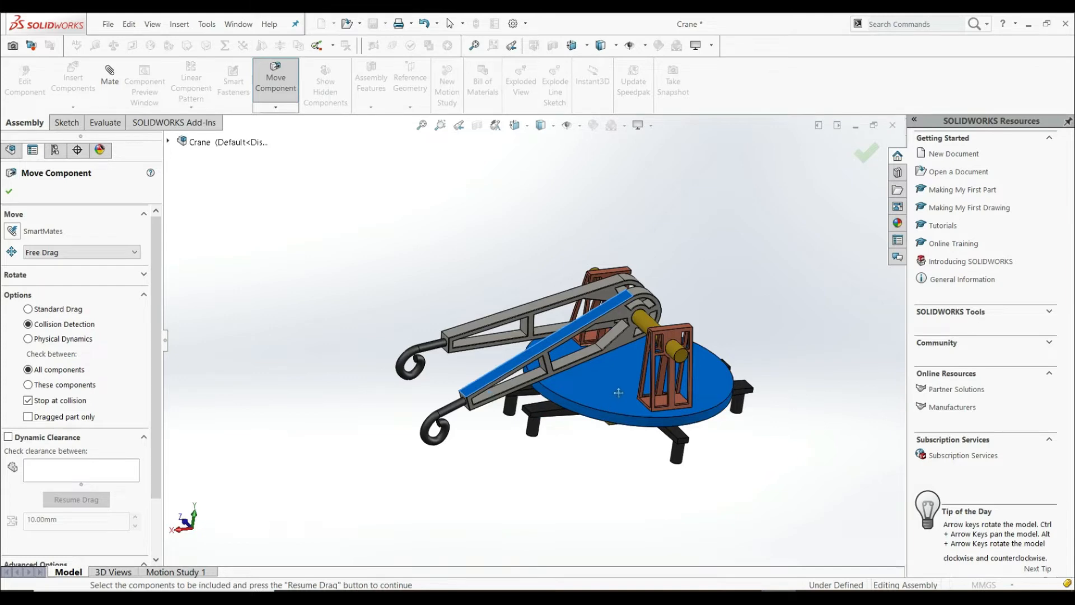
{"action": "left_click_drag", "start_coordinate": [526, 382], "coordinate": [542, 400]}
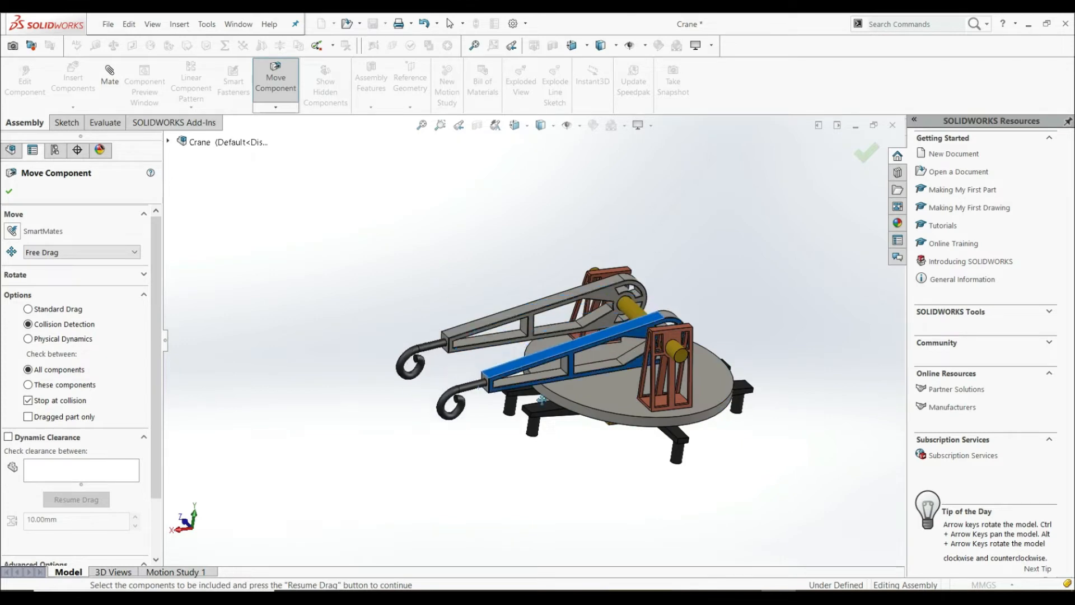
{"action": "middle_click_drag", "start_coordinate": [575, 435], "coordinate": [644, 419]}
{"action": "mouse_move", "coordinate": [535, 346]}
{"action": "left_mouse_down"}
{"action": "mouse_move", "coordinate": [568, 331]}
{"action": "mouse_move", "coordinate": [508, 302]}
{"action": "mouse_move", "coordinate": [633, 342]}
{"action": "mouse_move", "coordinate": [551, 341]}
{"action": "left_mouse_up"}
{"action": "middle_click_drag", "start_coordinate": [612, 442], "coordinate": [532, 440]}
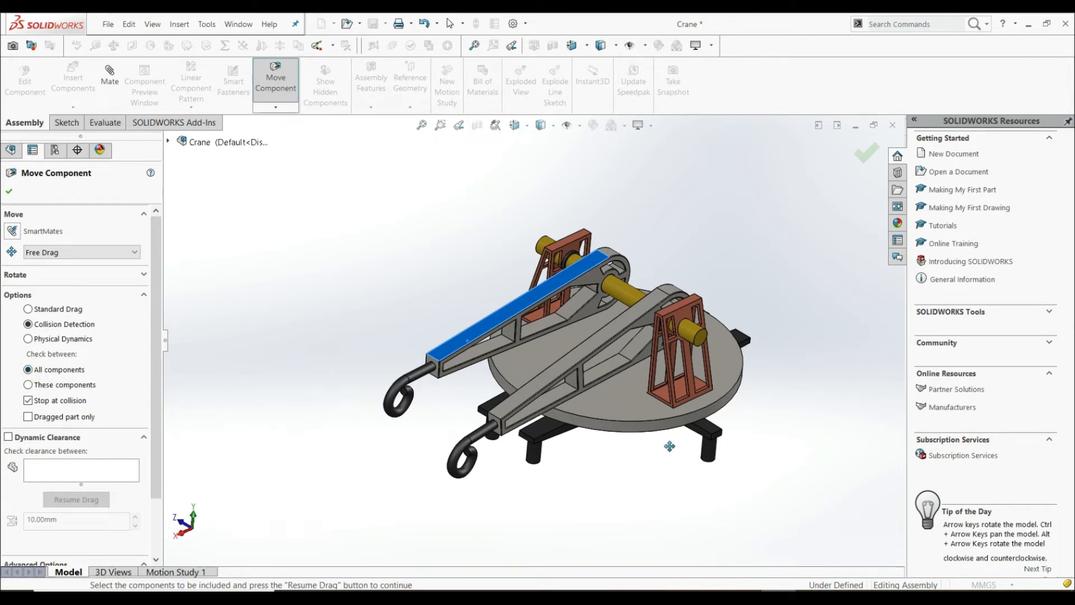
- Limit the collision check to These components with Part3-1 and Part2-1, and resume dragging
{"action": "left_click", "coordinate": [29, 385]}
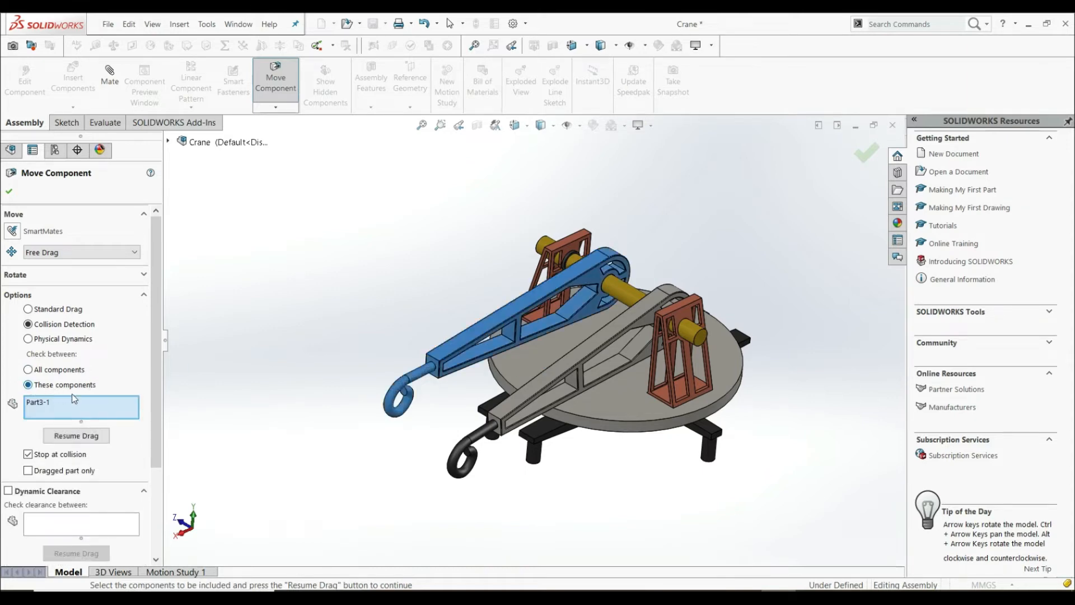
{"action": "middle_click_drag", "start_coordinate": [538, 330], "coordinate": [502, 330]}
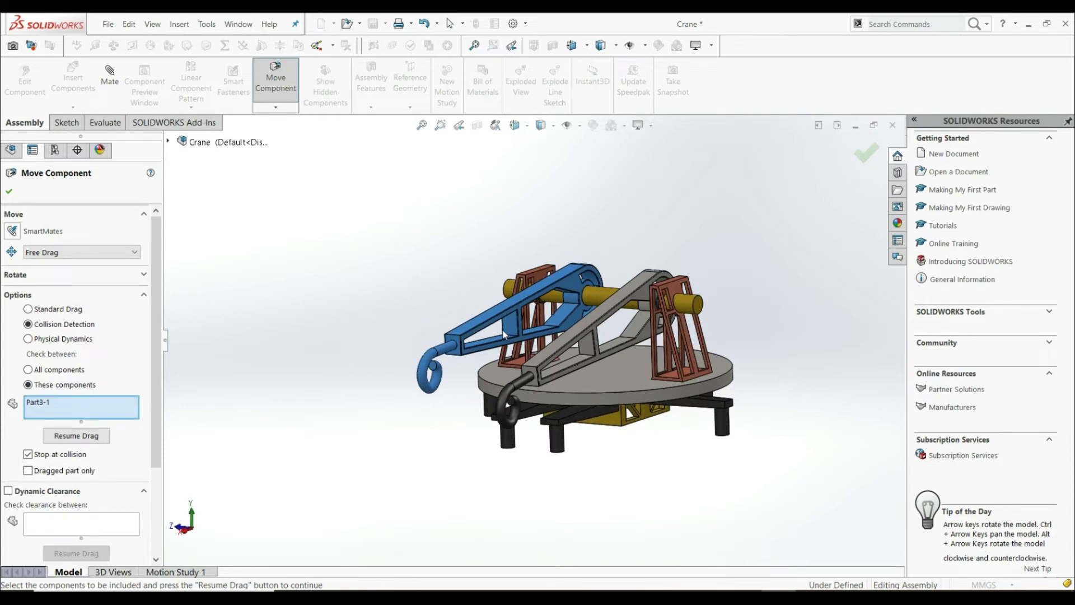
{"action": "middle_click_drag", "start_coordinate": [503, 331], "coordinate": [536, 318]}
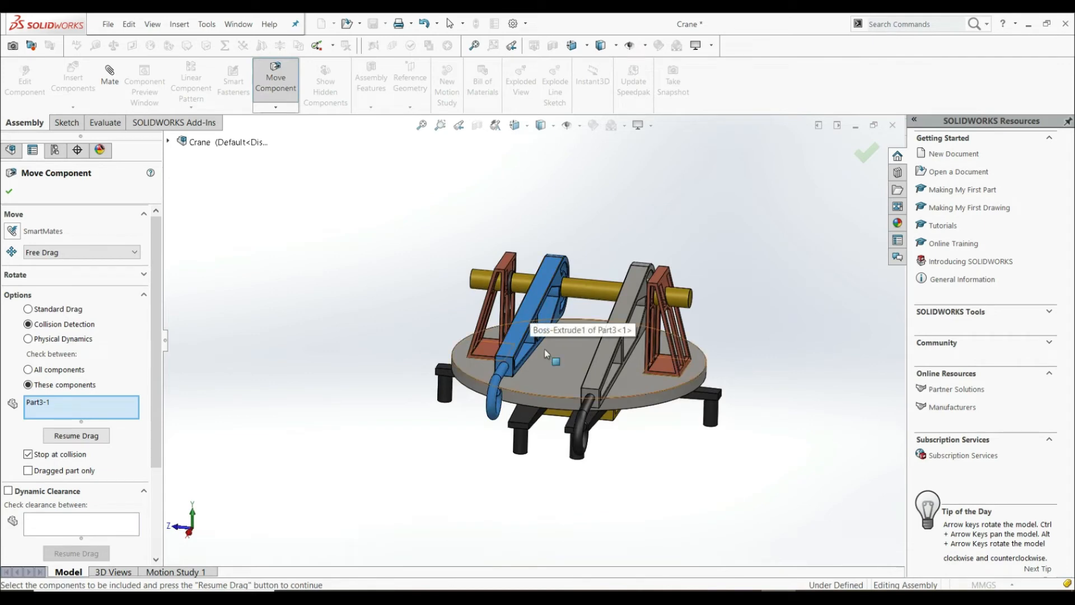
{"action": "left_click", "coordinate": [553, 372]}
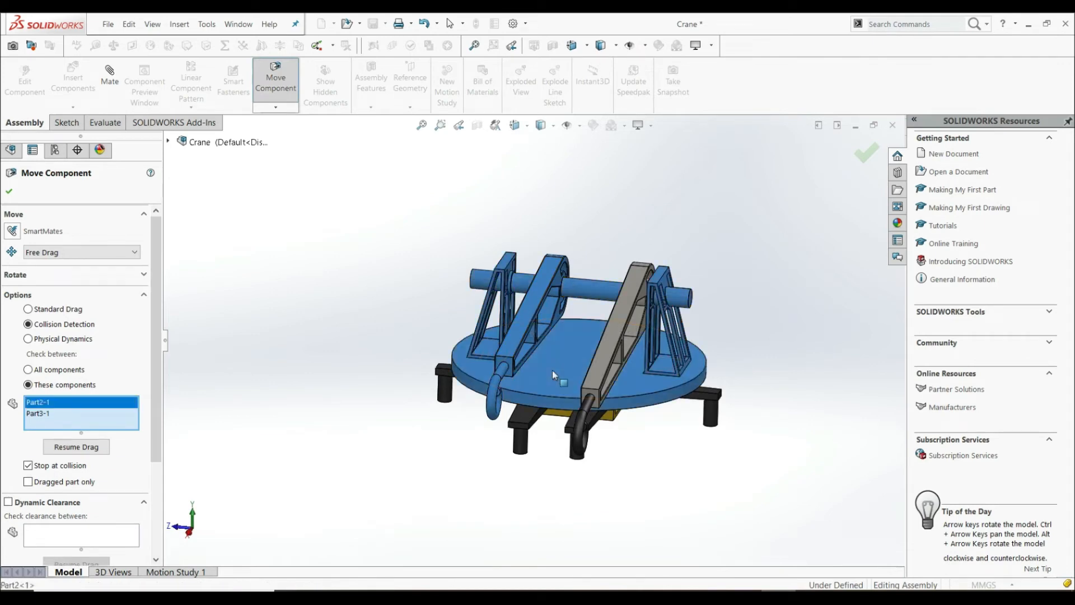
{"action": "left_click", "coordinate": [81, 452]}
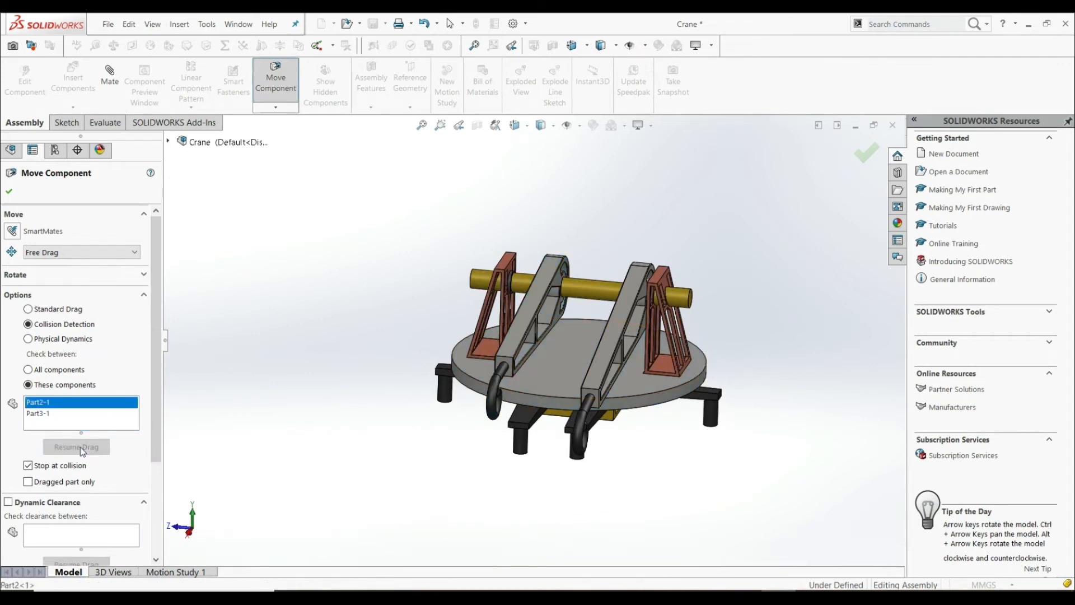
- Slide the far arm along the shaft against its support and back toward the near arm
{"action": "middle_click_drag", "start_coordinate": [569, 444], "coordinate": [510, 336]}
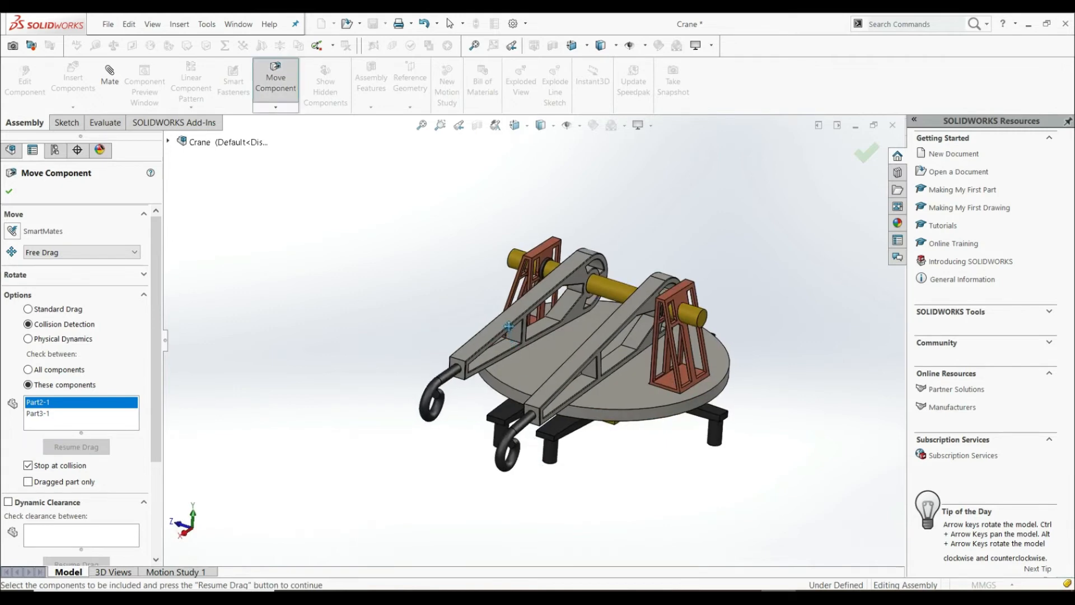
{"action": "left_click_drag", "start_coordinate": [508, 326], "coordinate": [447, 288]}
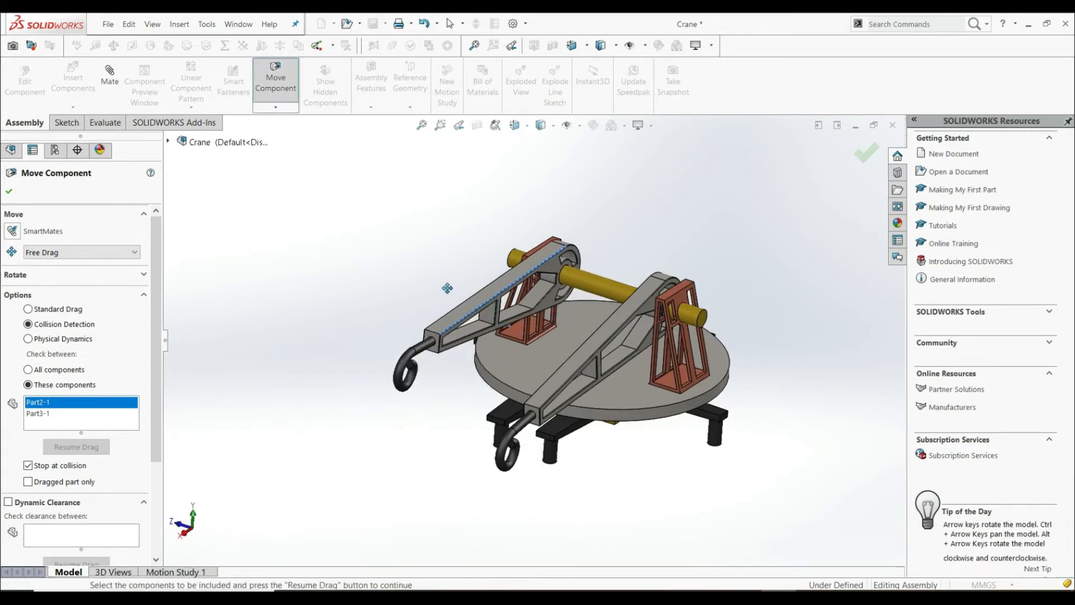
{"action": "left_click_drag", "start_coordinate": [452, 290], "coordinate": [554, 324]}
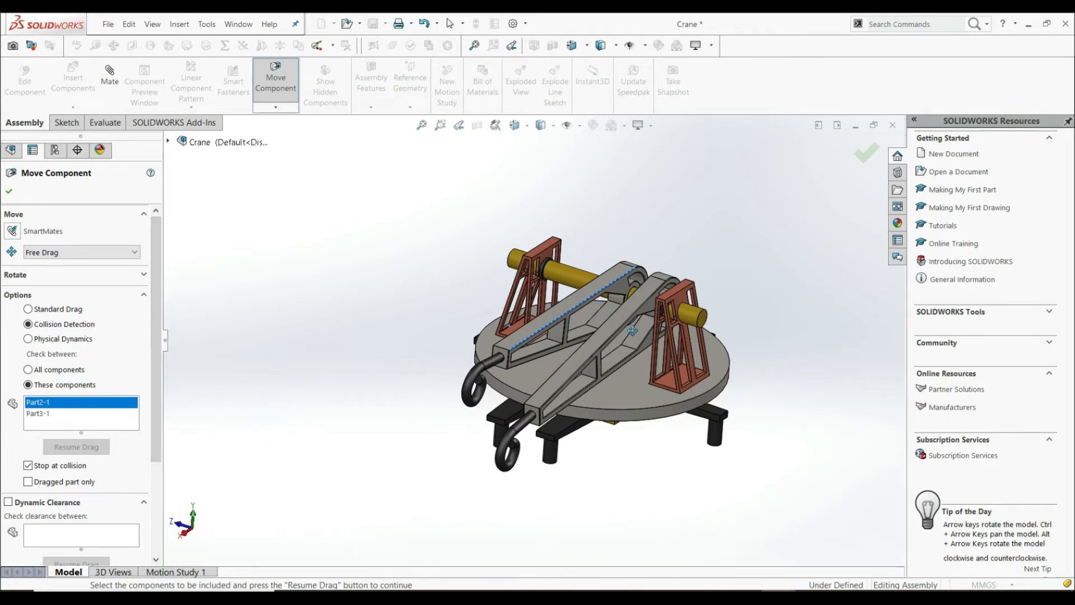
- Add the near arm Part3-2 to the checked components, resume dragging, and move the far arm beside it
{"action": "left_click", "coordinate": [90, 419]}
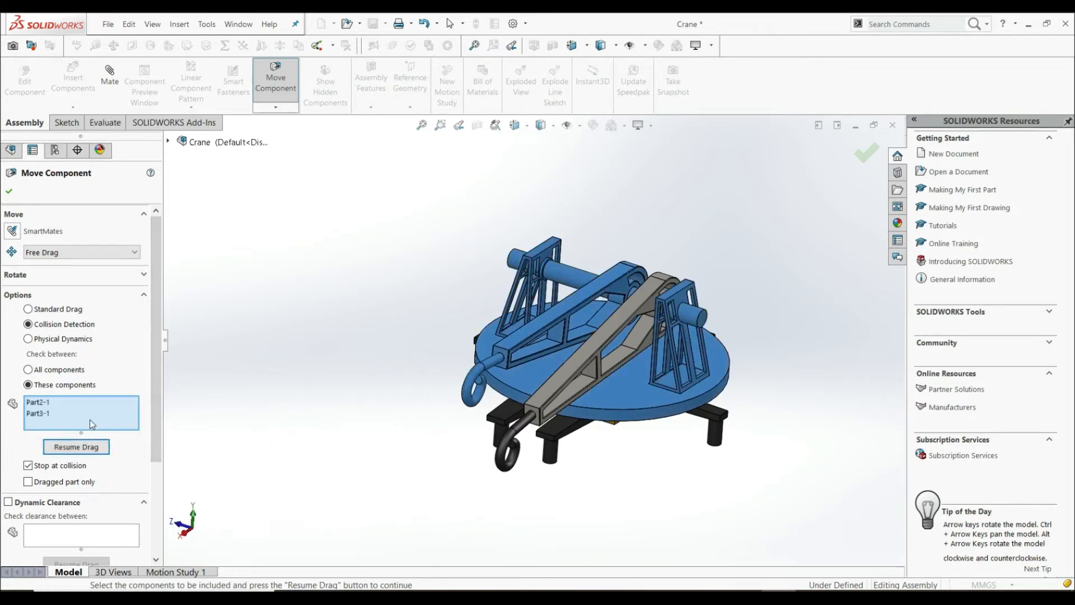
{"action": "left_click", "coordinate": [610, 327]}
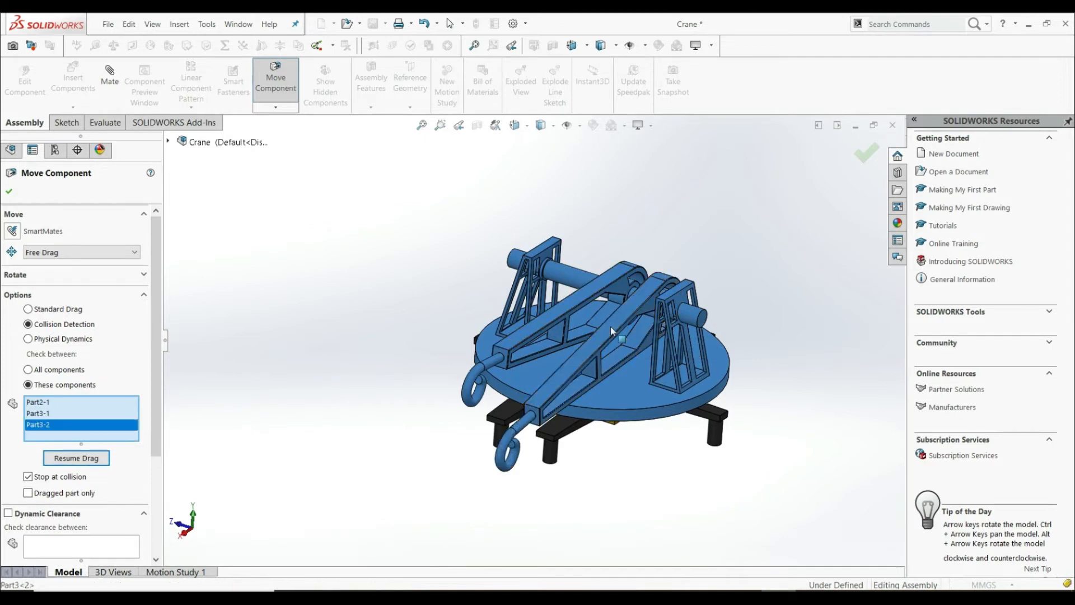
{"action": "left_click", "coordinate": [86, 459]}
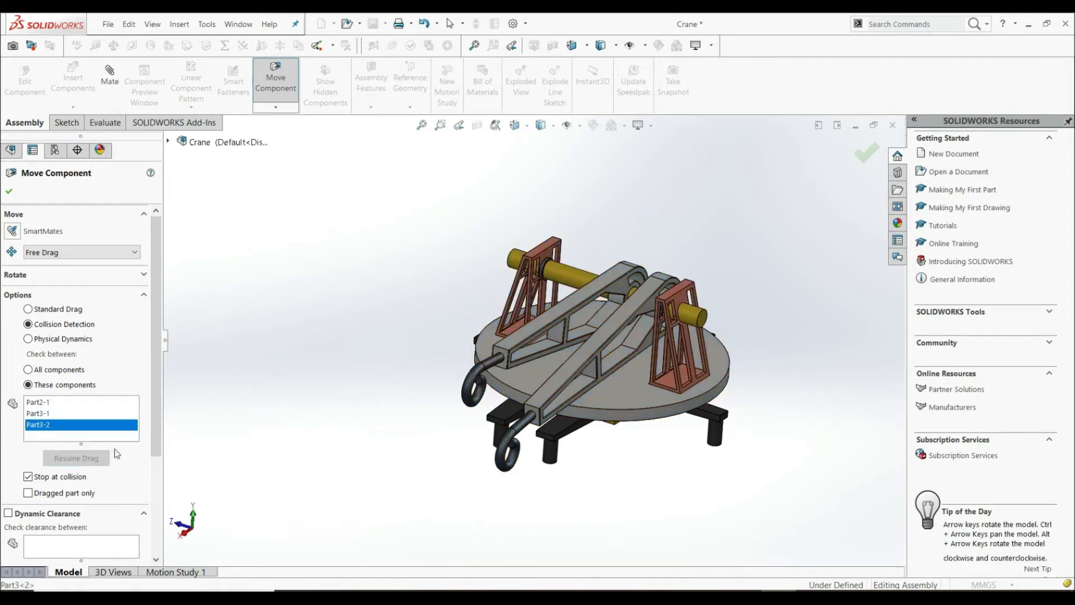
{"action": "left_click_drag", "start_coordinate": [553, 314], "coordinate": [523, 308]}
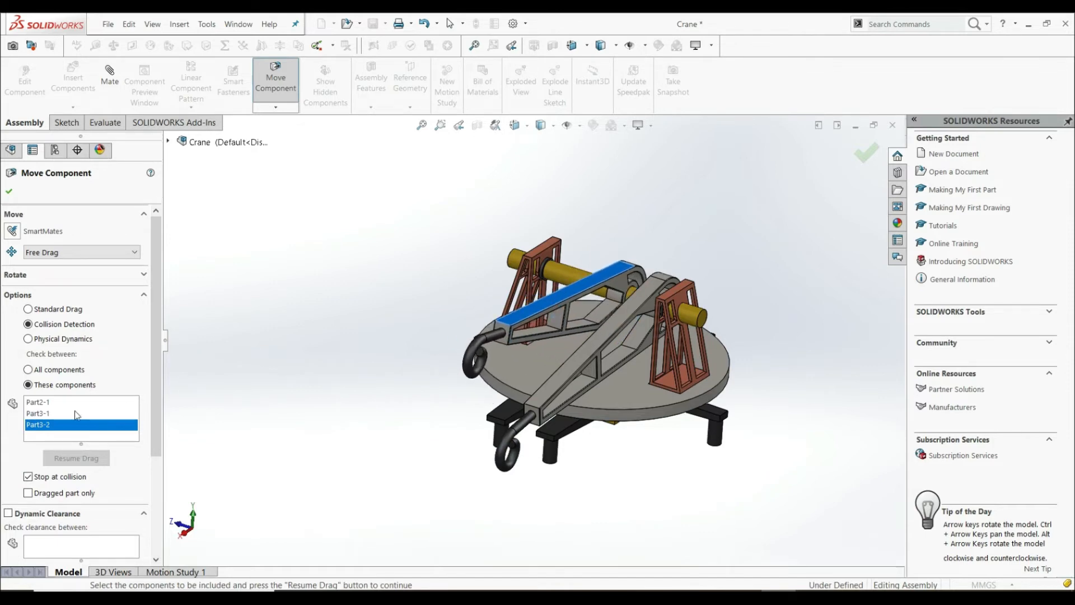
- Remove Part2-1 from the checked components, leaving only the two arms, and resume dragging
{"action": "left_click", "coordinate": [44, 406], "text": "shift"}
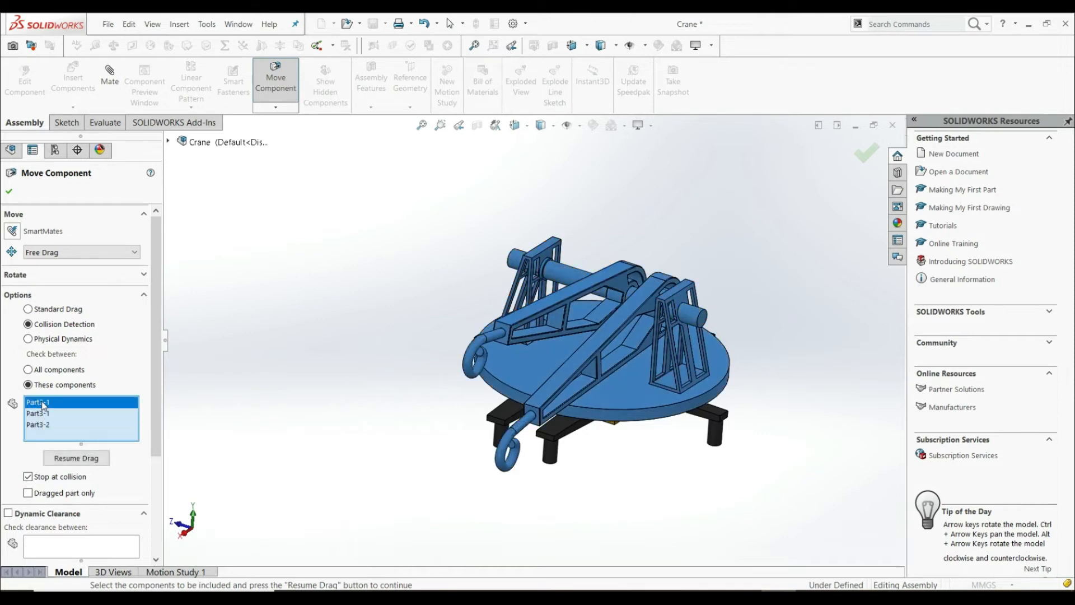
{"action": "right_click", "coordinate": [44, 405]}
{"action": "left_click", "coordinate": [70, 423]}
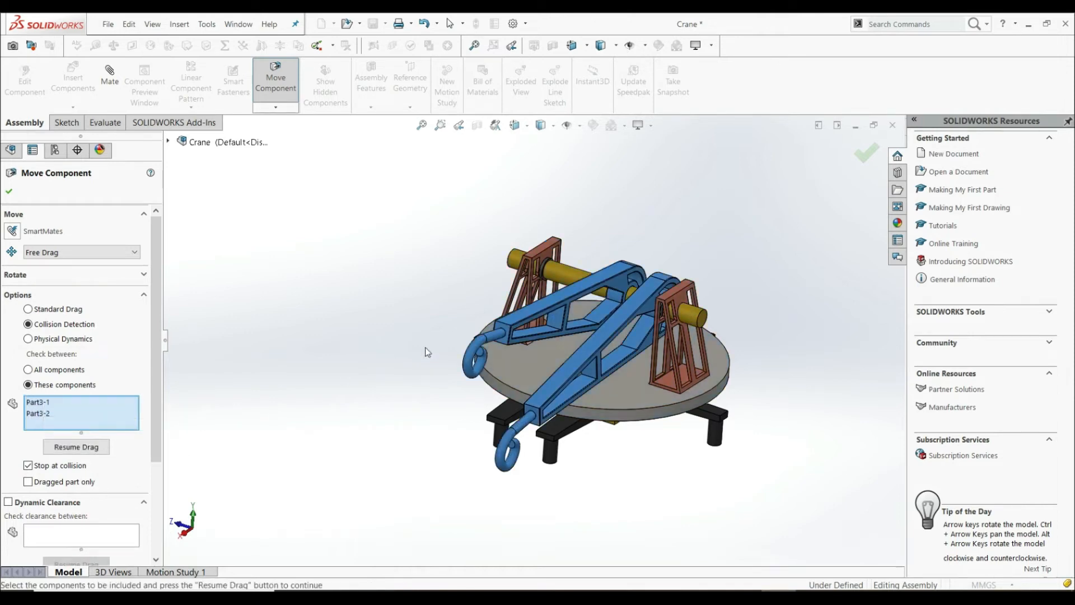
{"action": "left_click", "coordinate": [77, 451]}
- Swing and slide the far arm past the supports and near arm, and set the collision check back to All components
{"action": "left_click_drag", "start_coordinate": [535, 316], "coordinate": [387, 215]}
{"action": "left_click_drag", "start_coordinate": [593, 294], "coordinate": [689, 327]}
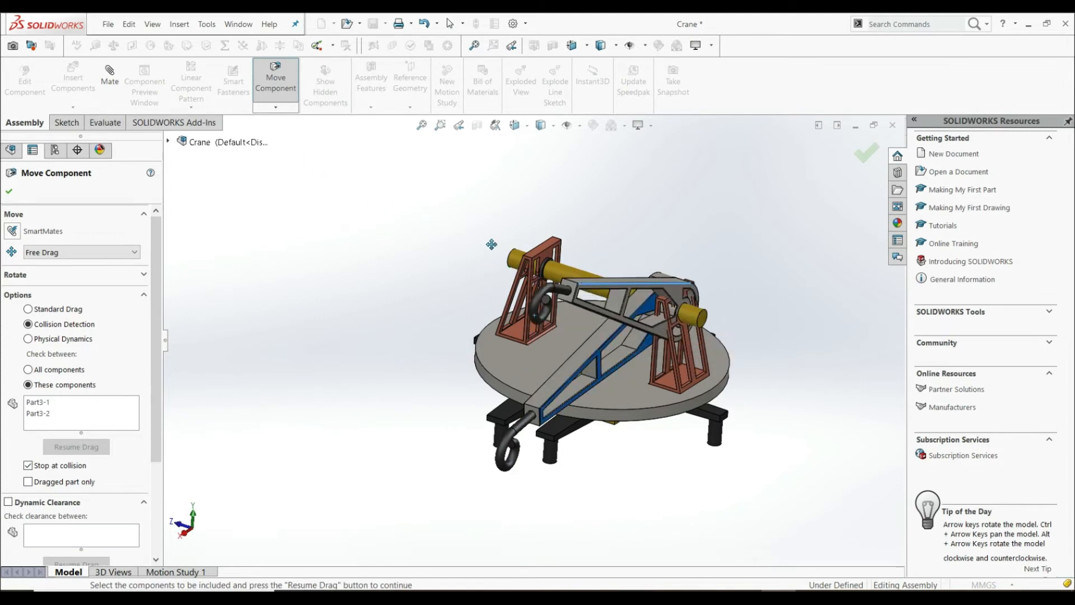
{"action": "left_click_drag", "start_coordinate": [491, 244], "coordinate": [583, 268]}
{"action": "left_click_drag", "start_coordinate": [583, 267], "coordinate": [547, 288]}
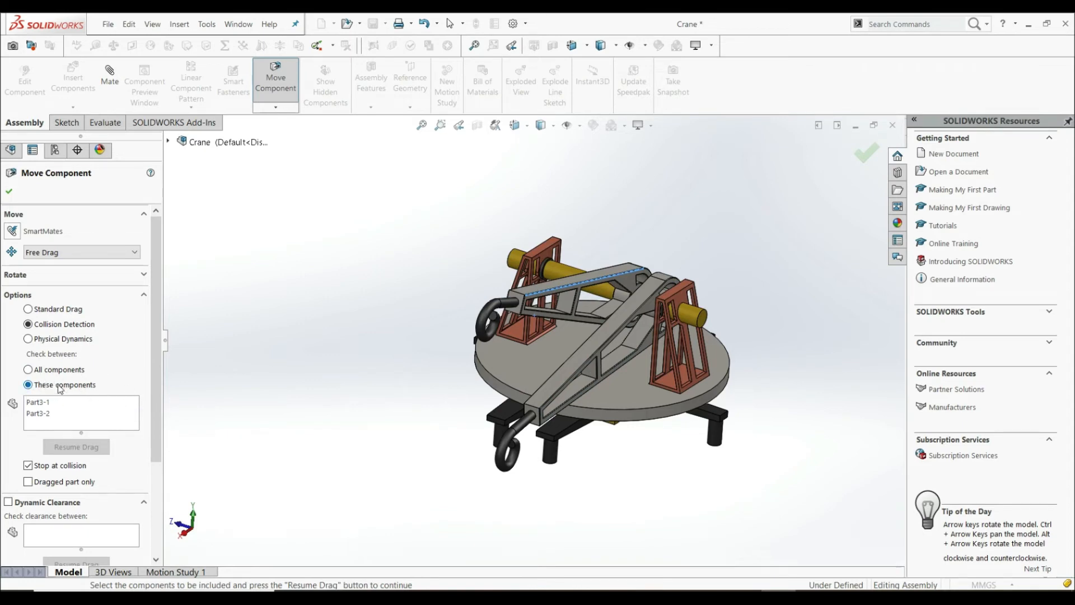
{"action": "left_click", "coordinate": [28, 370]}
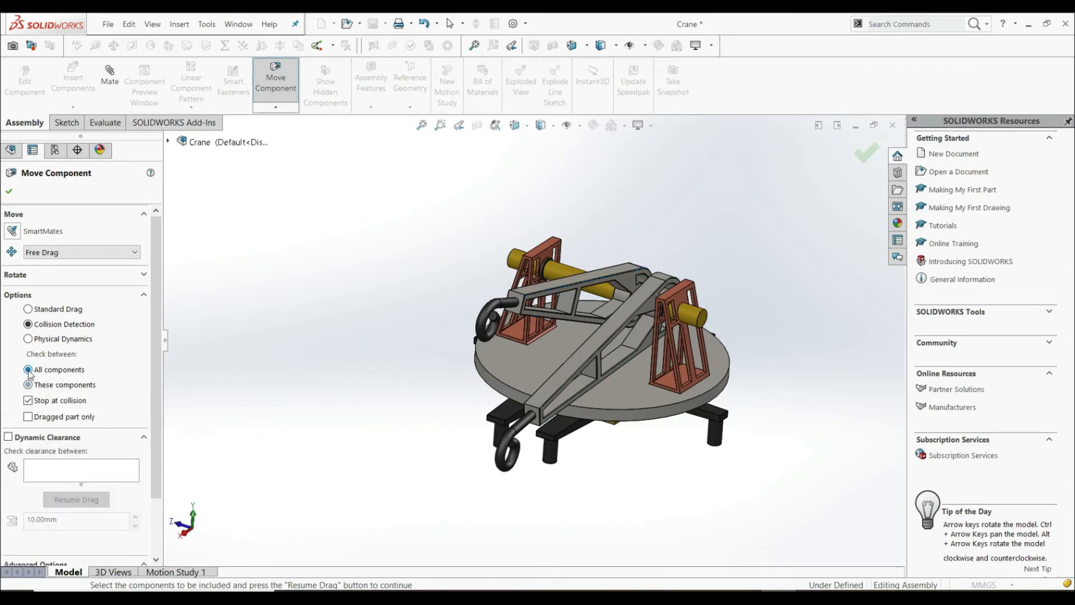
- Turn off Stop at collision and move the far arm along the shaft into the near arm so that they overlap
{"action": "mouse_move", "coordinate": [433, 396]}
{"action": "middle_mouse_down"}
{"action": "mouse_move", "coordinate": [465, 385]}
{"action": "mouse_move", "coordinate": [442, 409]}
{"action": "middle_mouse_up"}
{"action": "left_click", "coordinate": [28, 400]}
{"action": "middle_click_drag", "start_coordinate": [568, 365], "coordinate": [600, 359]}
{"action": "left_click_drag", "start_coordinate": [578, 311], "coordinate": [598, 311]}
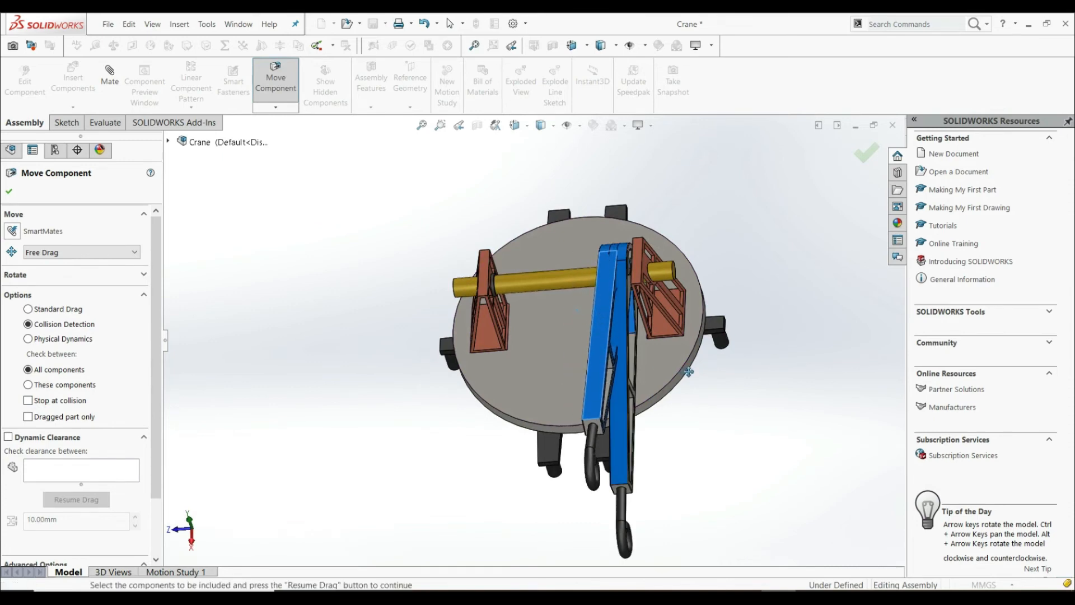
{"action": "middle_click_drag", "start_coordinate": [598, 311], "coordinate": [614, 357]}
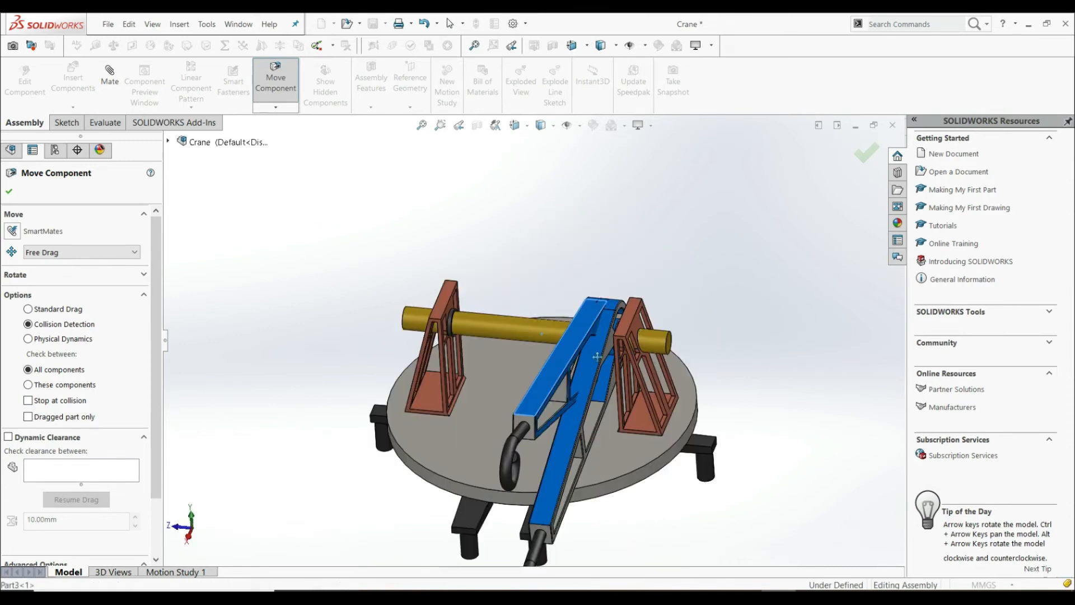
- Try to move the overlapping far arm with Stop at collision turned back on, and dismiss the warning
{"action": "left_click", "coordinate": [28, 400]}
{"action": "left_click_drag", "start_coordinate": [532, 405], "coordinate": [482, 311]}
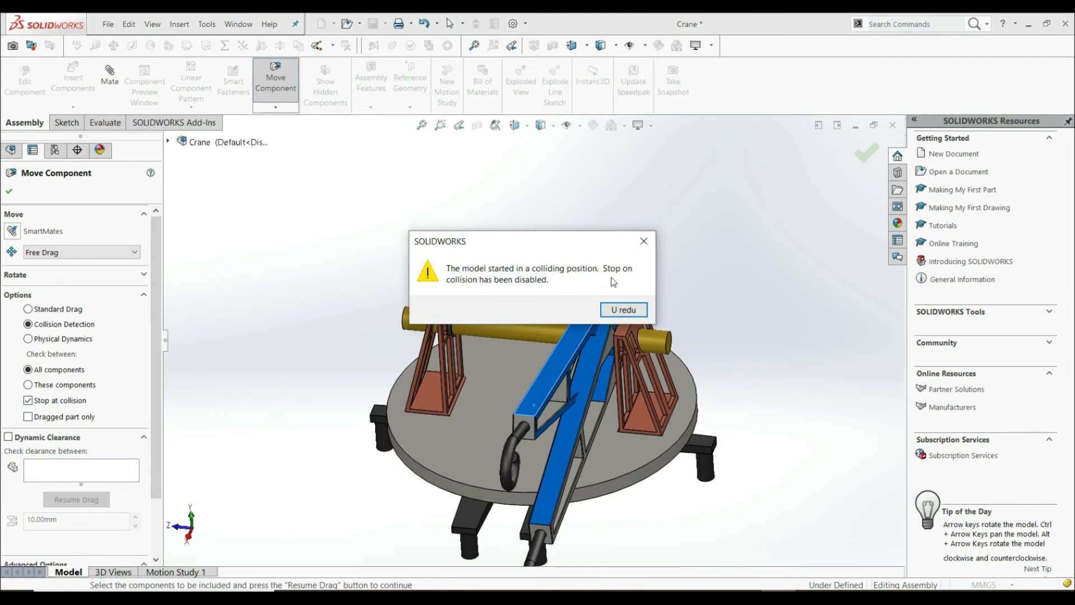
{"action": "left_click", "coordinate": [624, 309]}
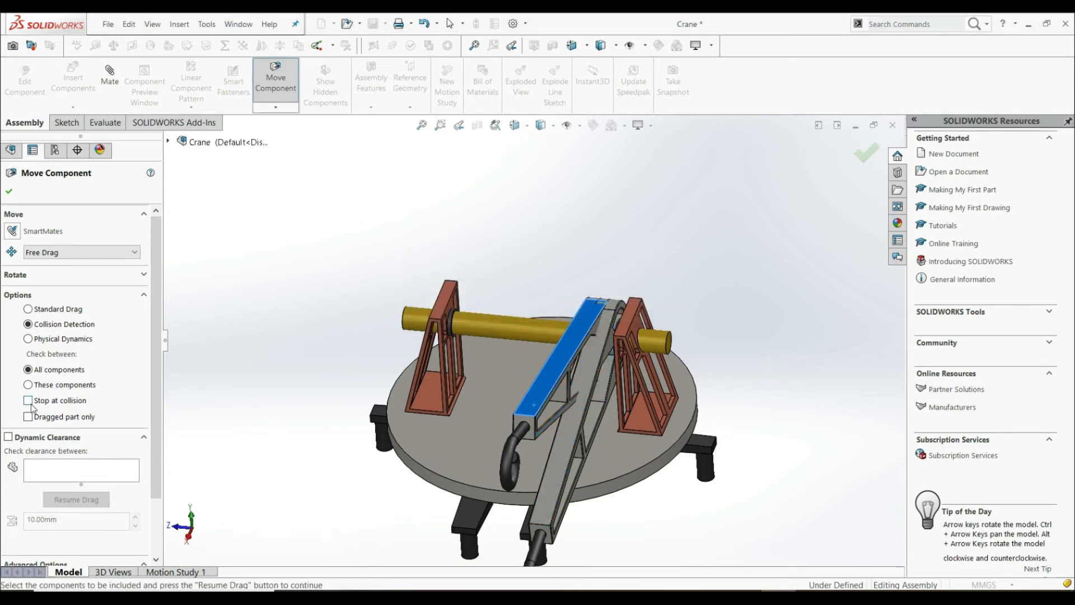
- Pull the far arm clear of the near arm, turn Stop at collision back on, and move the far arm again
{"action": "left_click_drag", "start_coordinate": [535, 406], "coordinate": [466, 448]}
{"action": "middle_click_drag", "start_coordinate": [324, 425], "coordinate": [325, 377]}
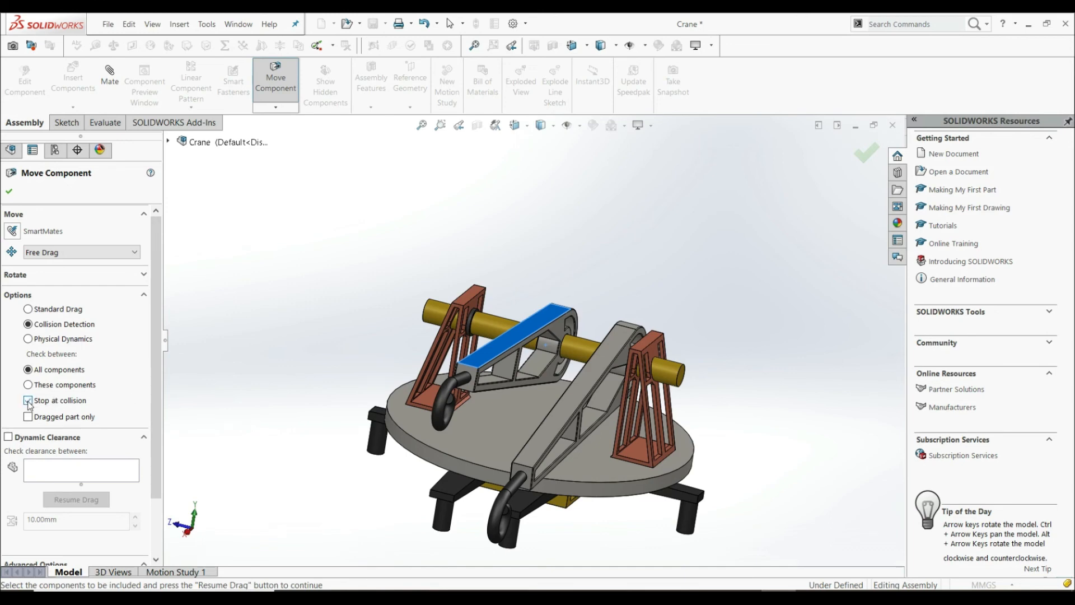
{"action": "left_click_drag", "start_coordinate": [481, 364], "coordinate": [483, 392]}
- Accept the Move Component operation, swing the near arm Part3<2> upward about the shaft, and deselect it
{"action": "middle_click_drag", "start_coordinate": [366, 395], "coordinate": [335, 423]}
{"action": "left_click", "coordinate": [9, 191]}
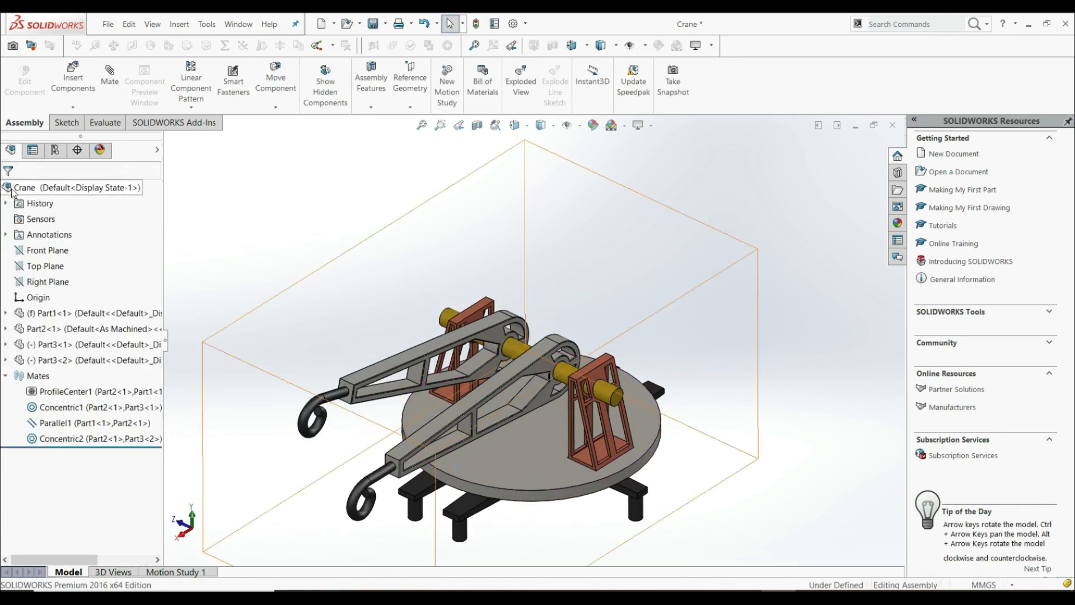
{"action": "left_click_drag", "start_coordinate": [474, 397], "coordinate": [493, 361]}
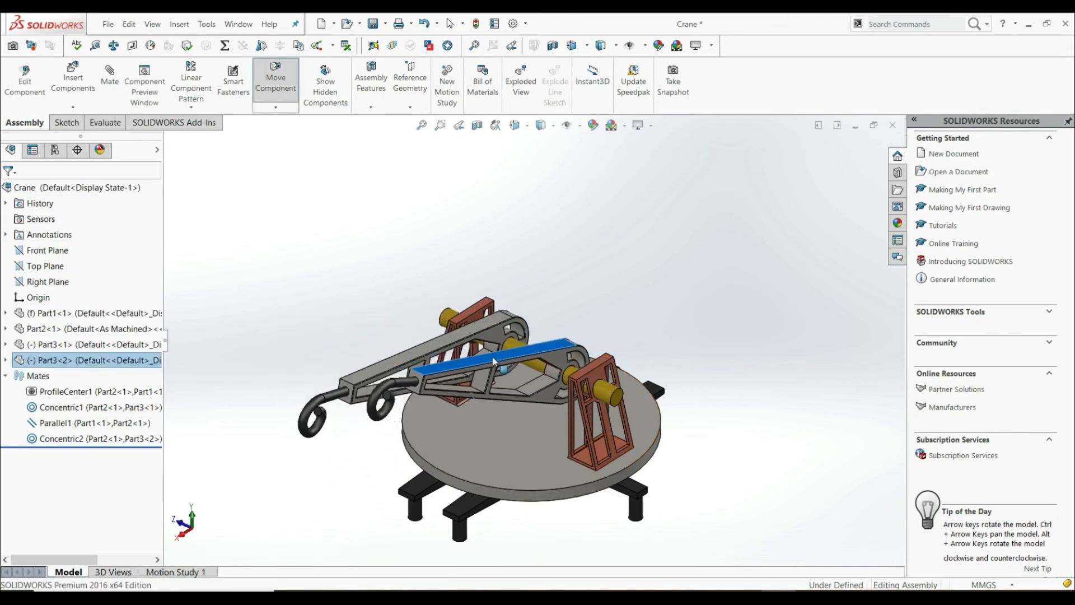
{"action": "left_click", "coordinate": [642, 286]}
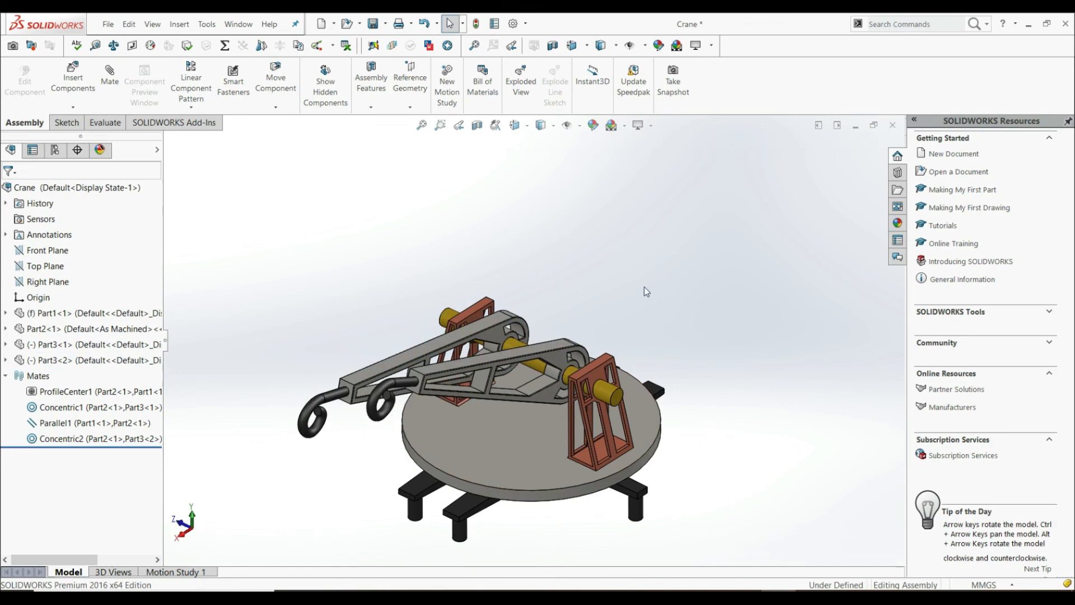